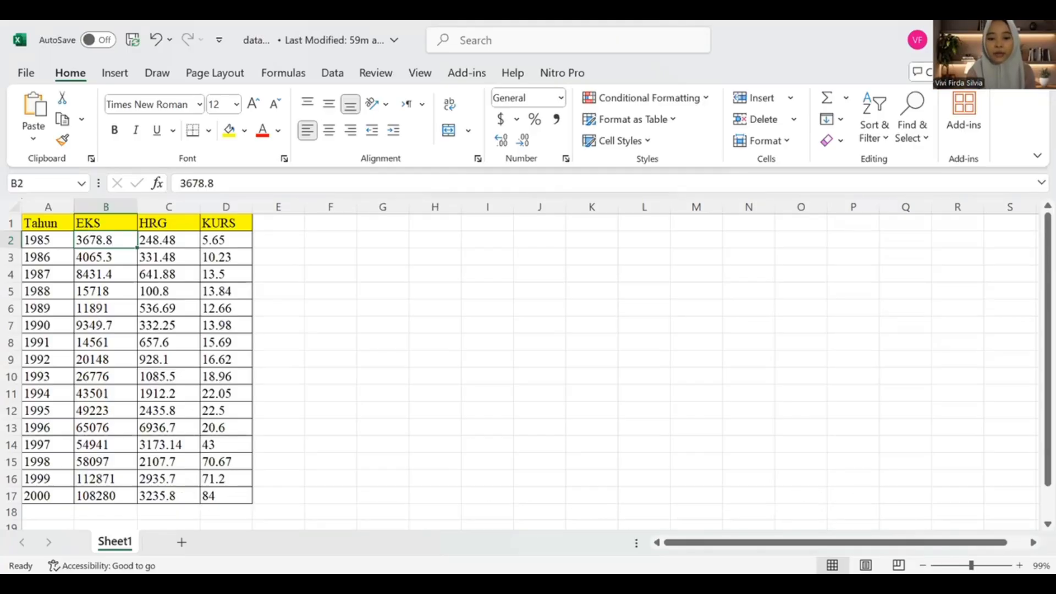
- Switch to EViews and create a dated workfile with annual frequency, starting in 1985 and ending in 2000
{"action": "key", "text": "alt+Tab"}
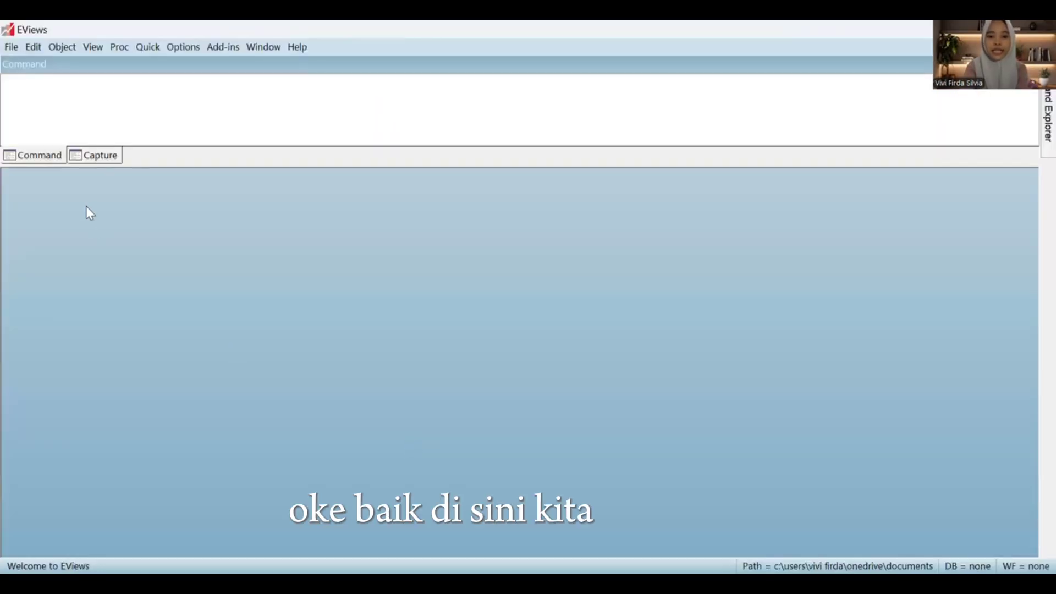
{"action": "left_click", "coordinate": [8, 51]}
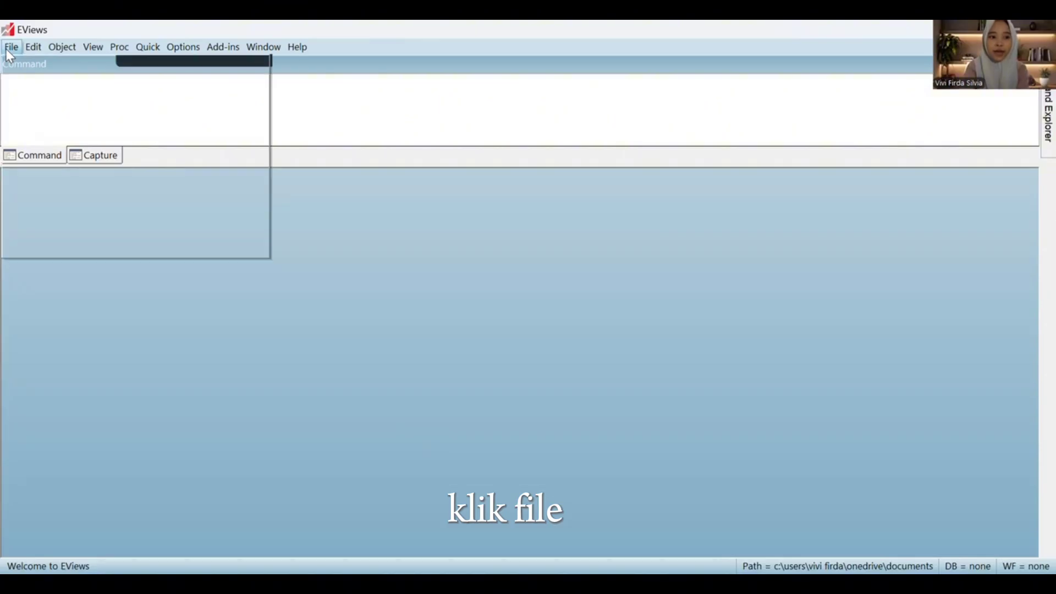
{"action": "mouse_move", "coordinate": [41, 62]}
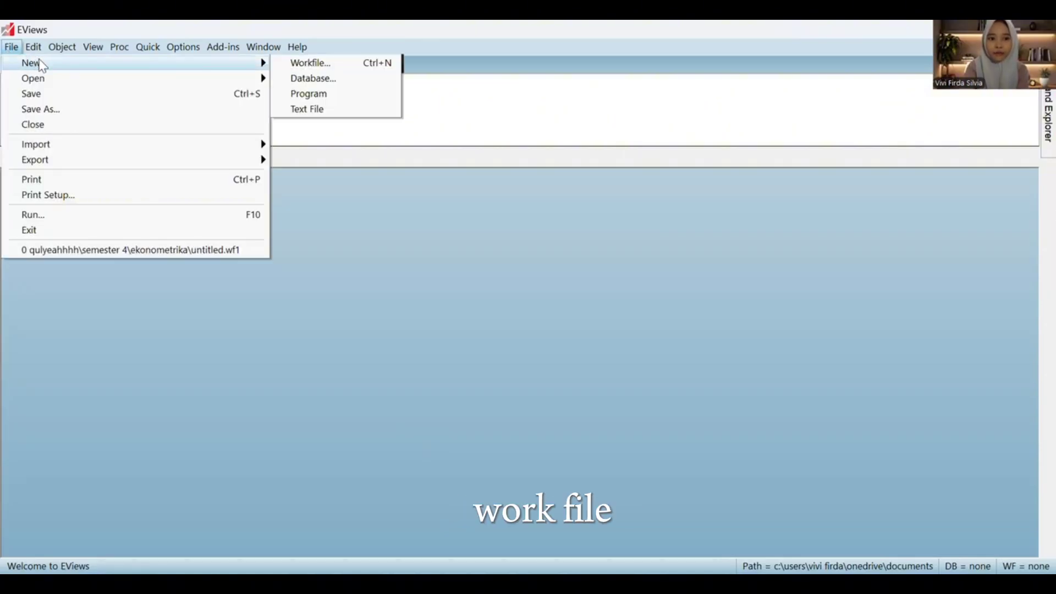
{"action": "left_click", "coordinate": [298, 68]}
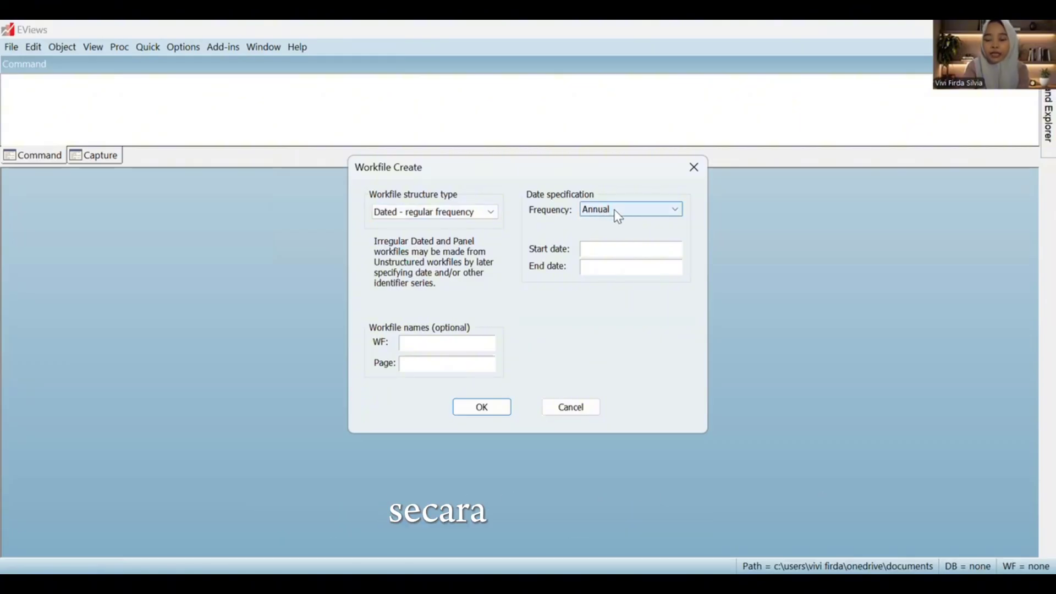
{"action": "left_click", "coordinate": [607, 250]}
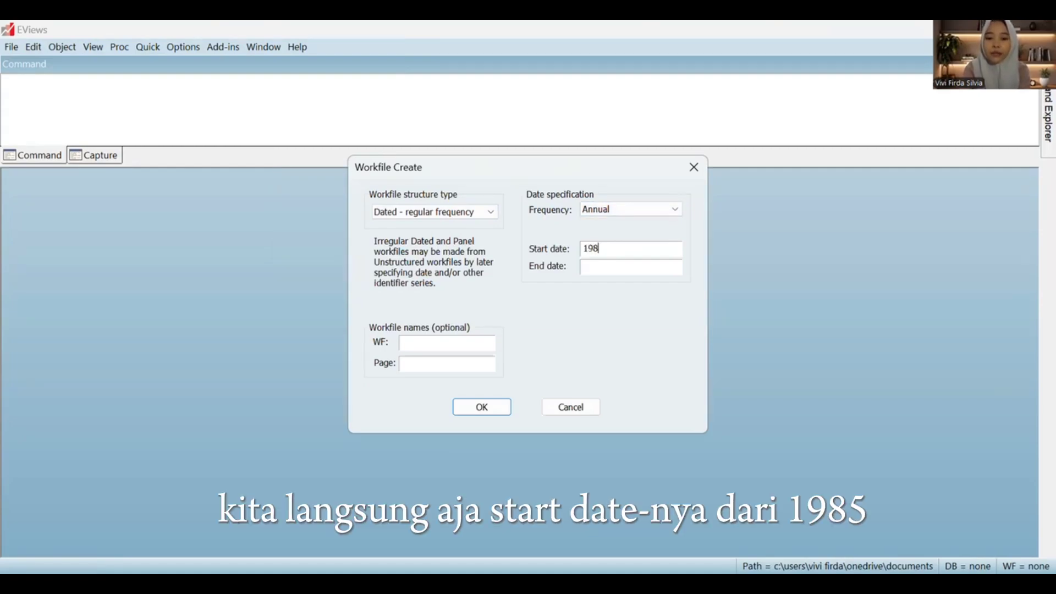
{"action": "left_click", "coordinate": [622, 271]}
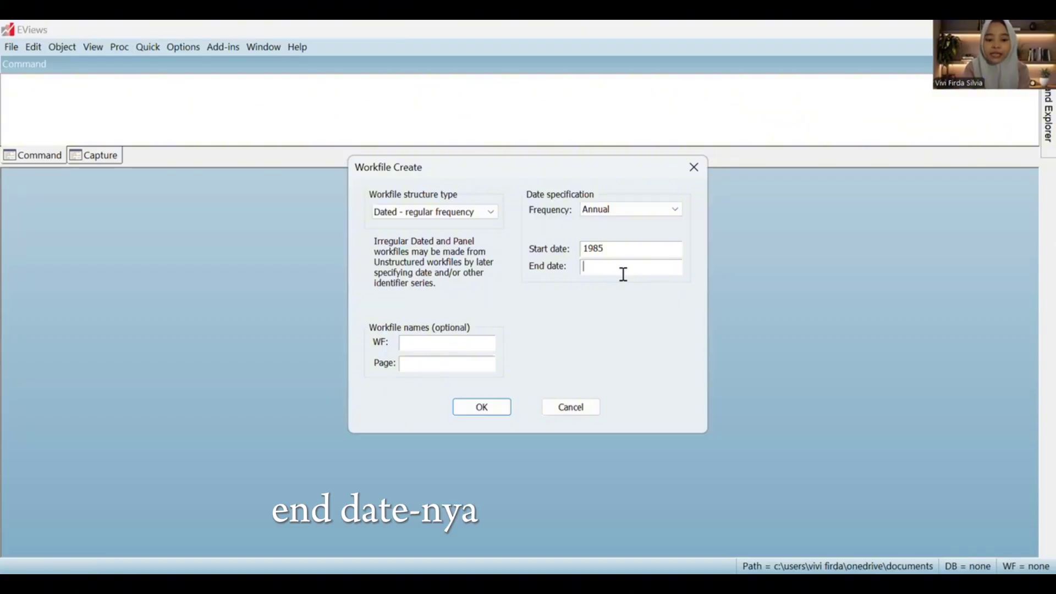
{"action": "type", "text": "2000"}
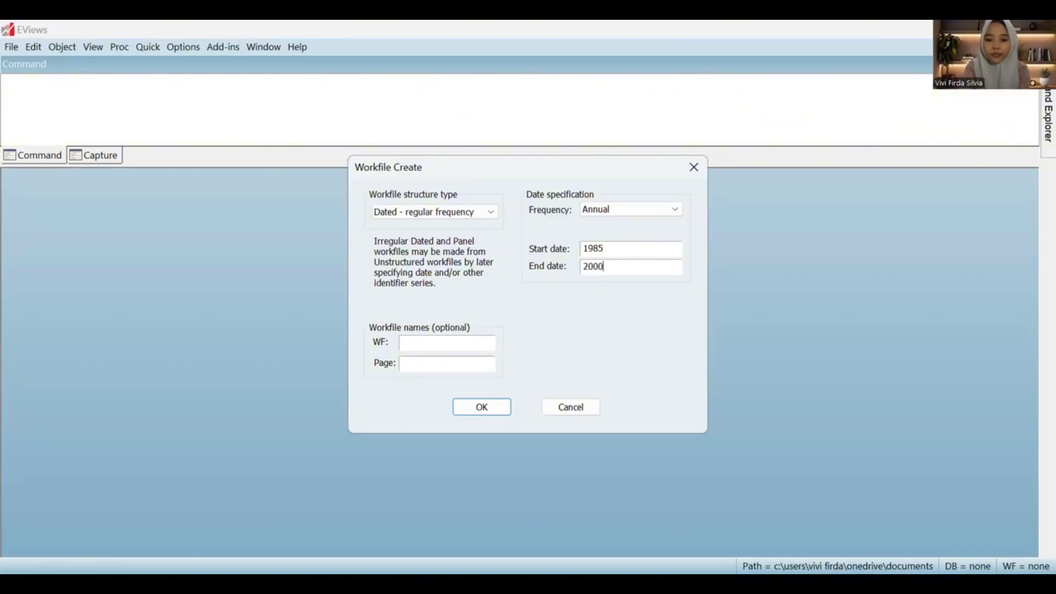
{"action": "left_click", "coordinate": [481, 407]}
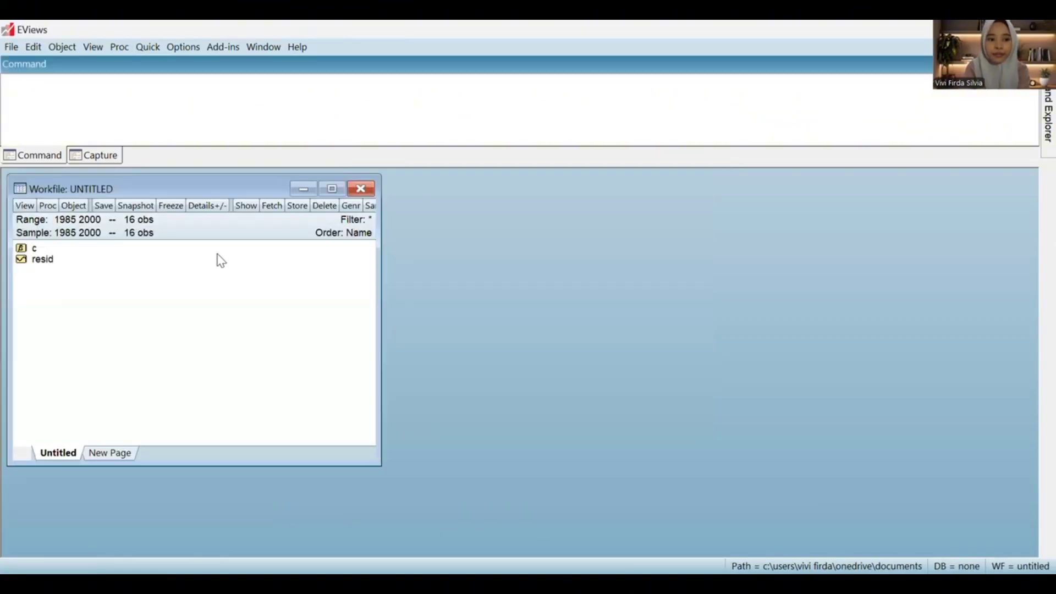
- Create a new series object named eks in the workfile
{"action": "left_click", "coordinate": [75, 206]}
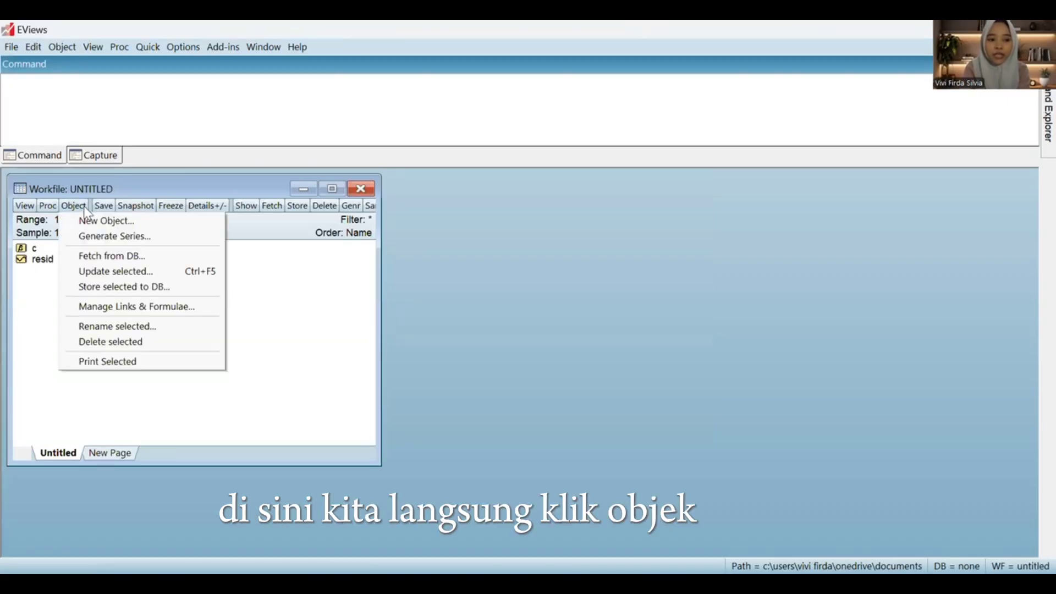
{"action": "left_click", "coordinate": [110, 220]}
{"action": "left_click", "coordinate": [113, 345]}
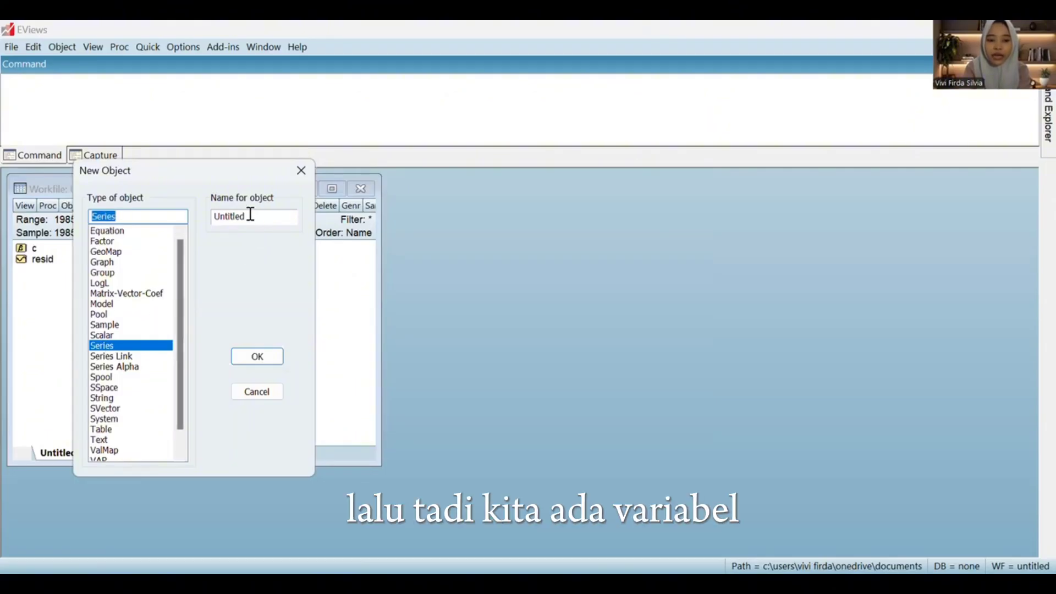
{"action": "left_click_drag", "start_coordinate": [249, 215], "coordinate": [204, 215]}
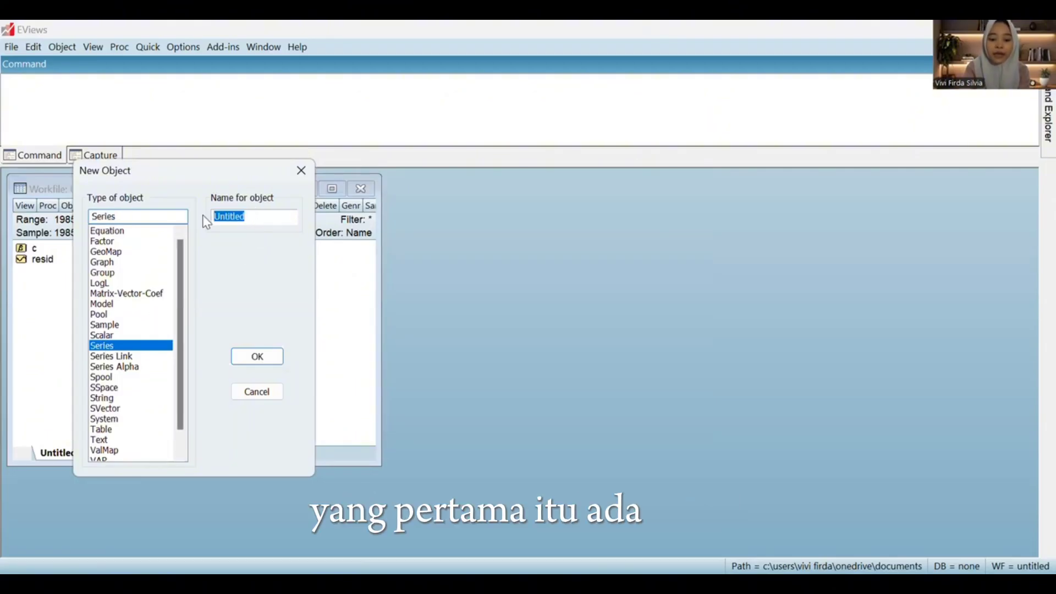
{"action": "type", "text": "eks"}
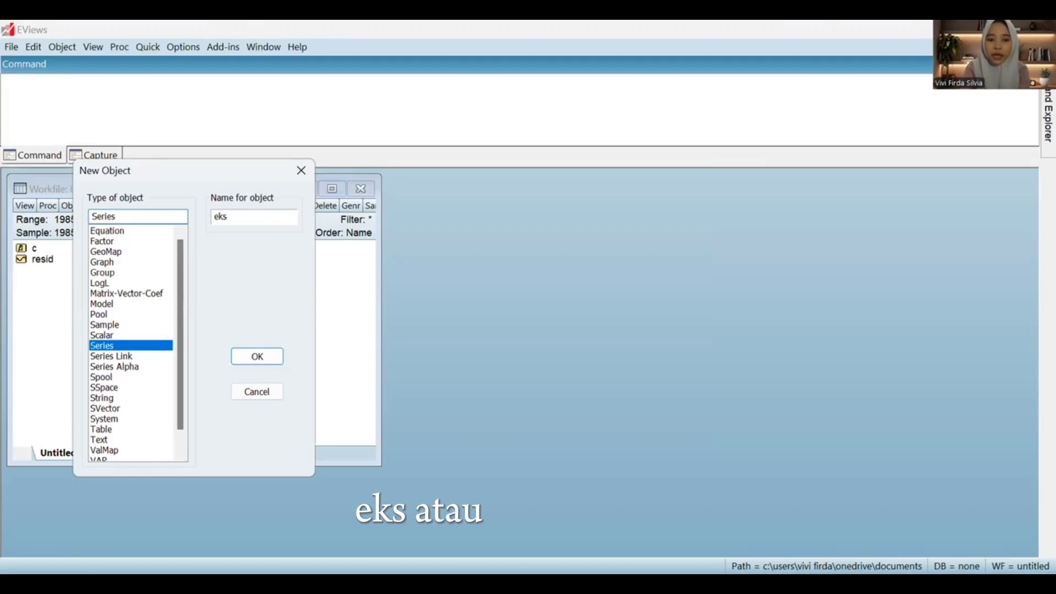
{"action": "key", "text": "Return"}
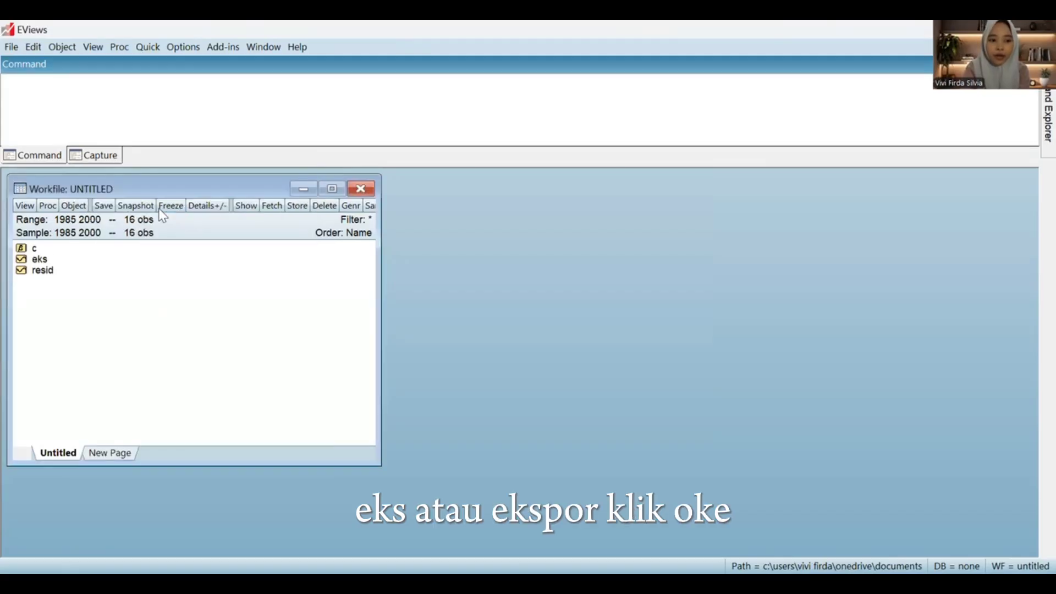
- Add a new series object named hrg to the workfile
{"action": "left_click", "coordinate": [73, 205]}
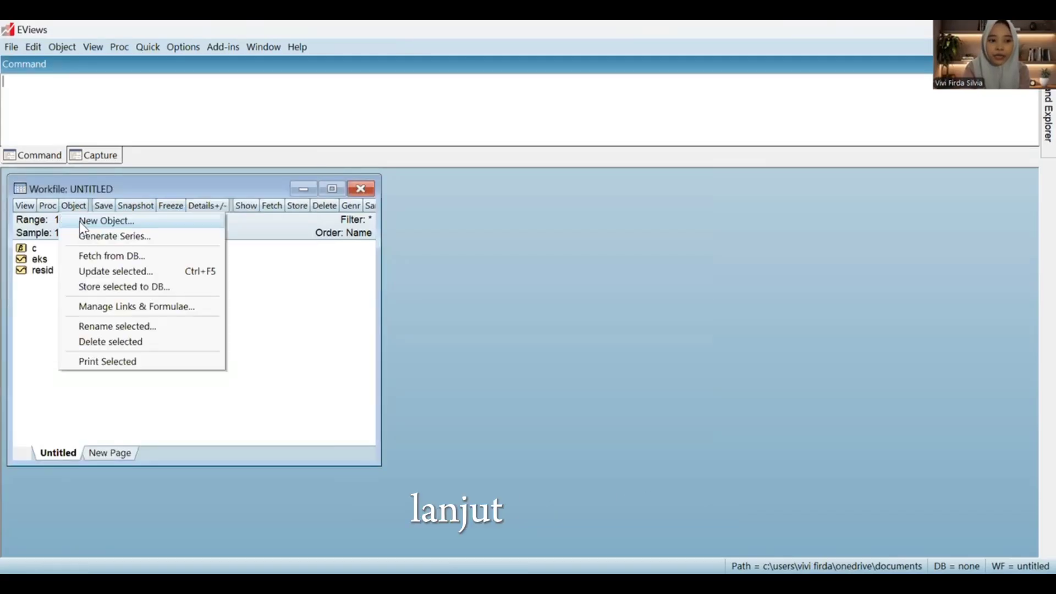
{"action": "left_click", "coordinate": [83, 223]}
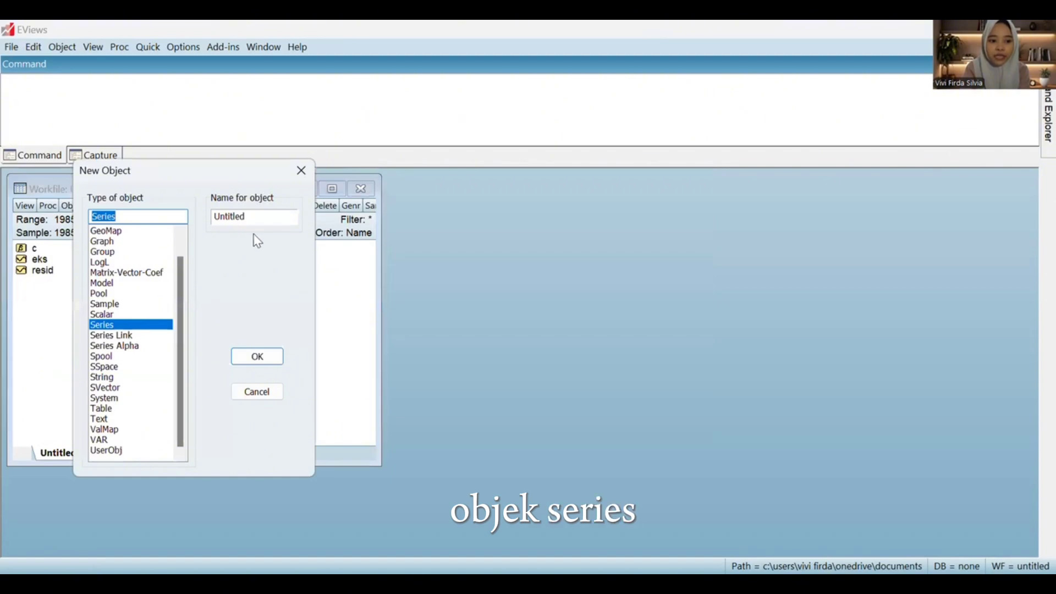
{"action": "left_click_drag", "start_coordinate": [264, 214], "coordinate": [202, 213]}
{"action": "type", "text": "h"}
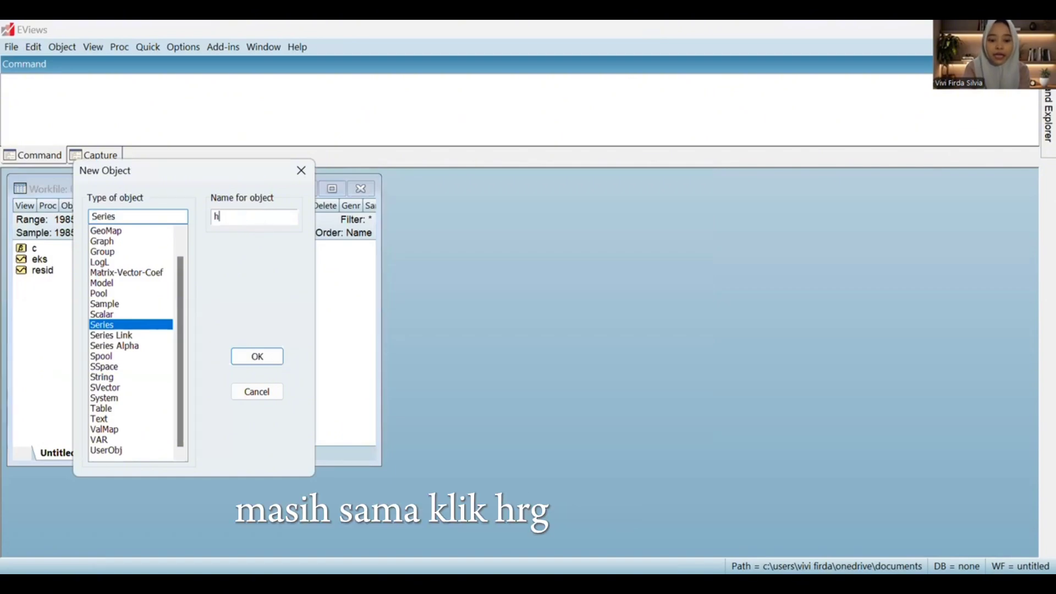
{"action": "type", "text": "rg"}
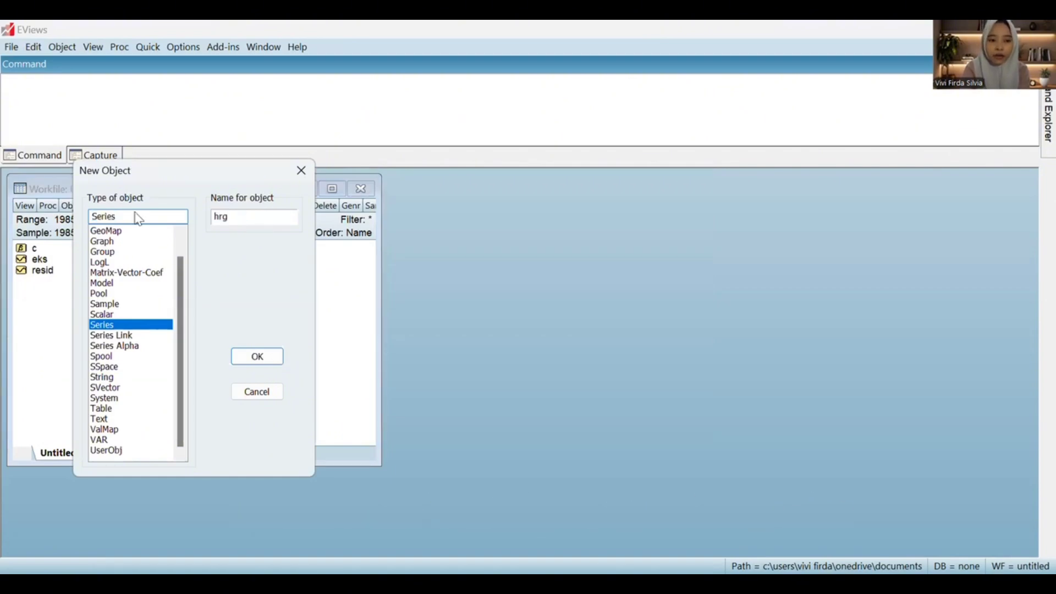
{"action": "key", "text": "Return"}
- Add a third series object named kurs to the workfile
{"action": "left_click", "coordinate": [82, 206]}
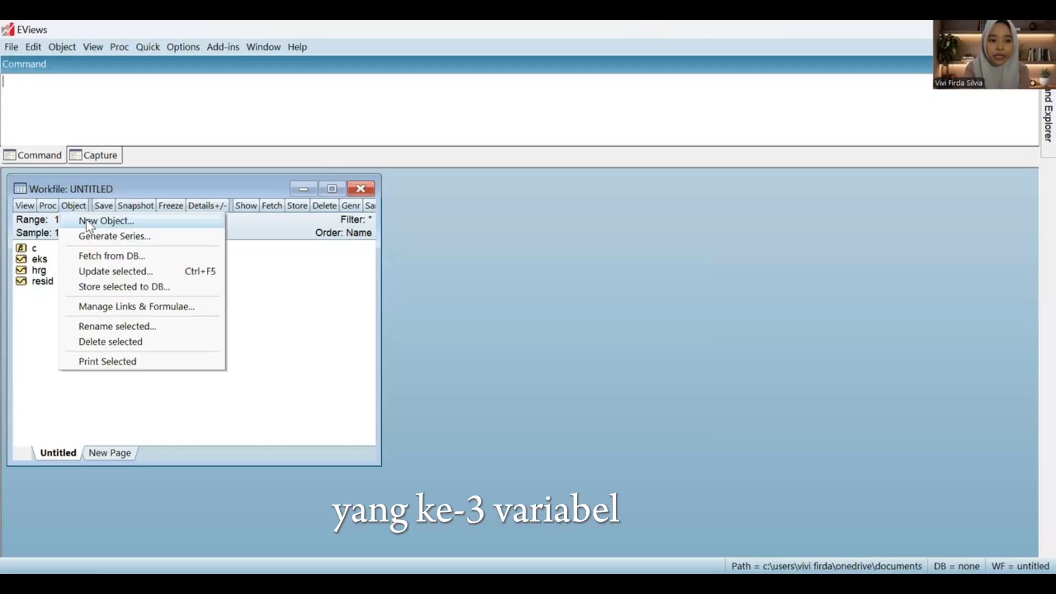
{"action": "left_click", "coordinate": [191, 224]}
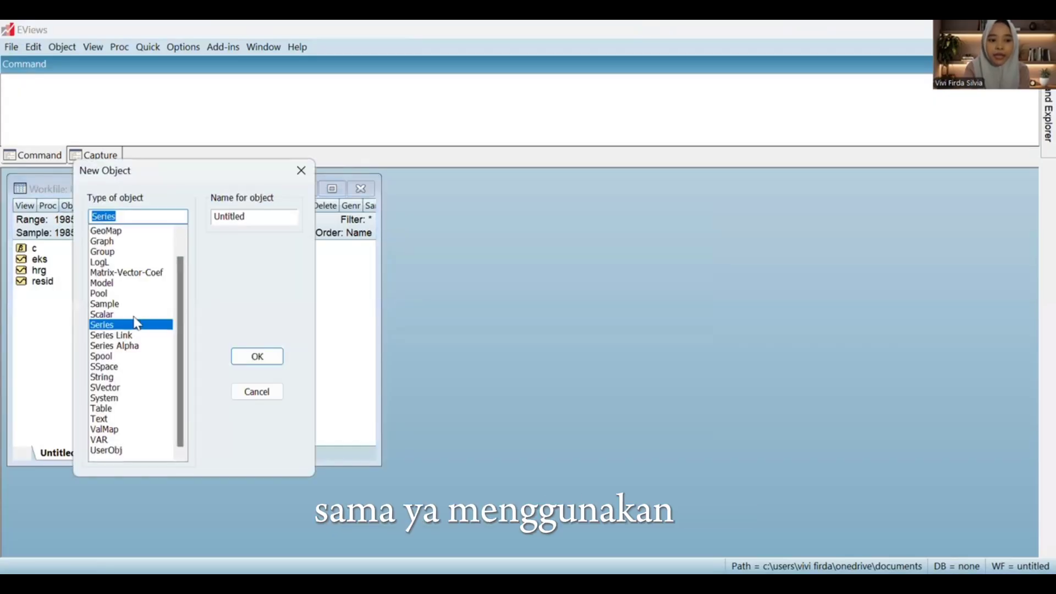
{"action": "left_click_drag", "start_coordinate": [252, 216], "coordinate": [199, 216]}
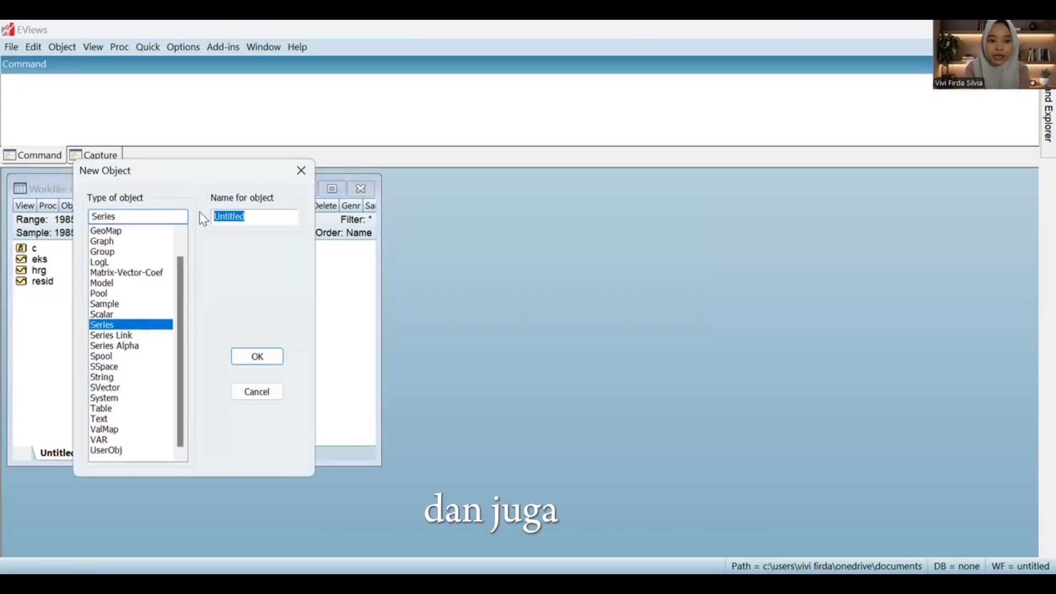
{"action": "type", "text": "kurs"}
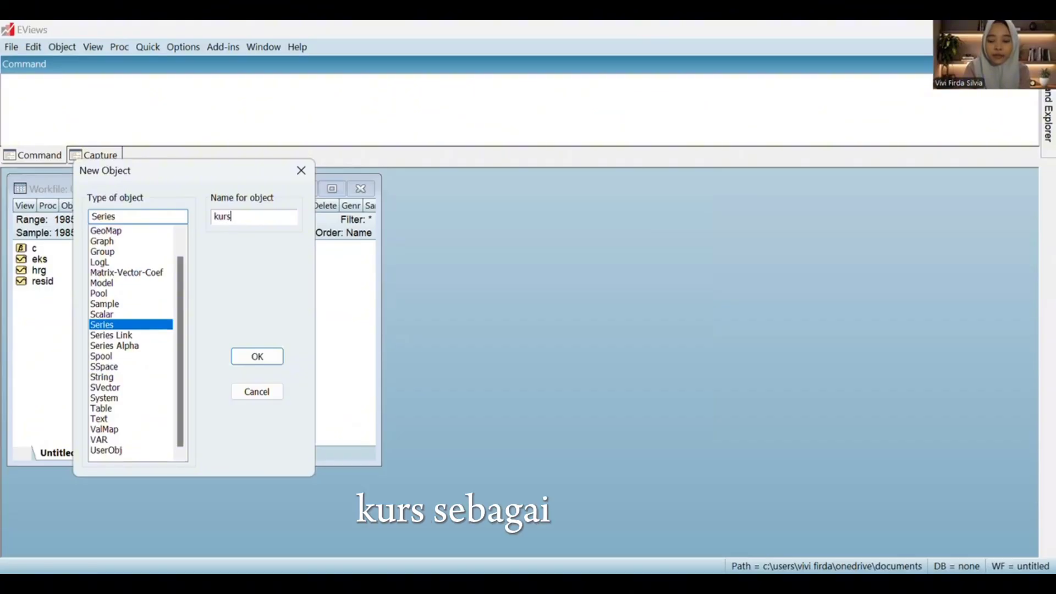
{"action": "key", "text": "Return"}
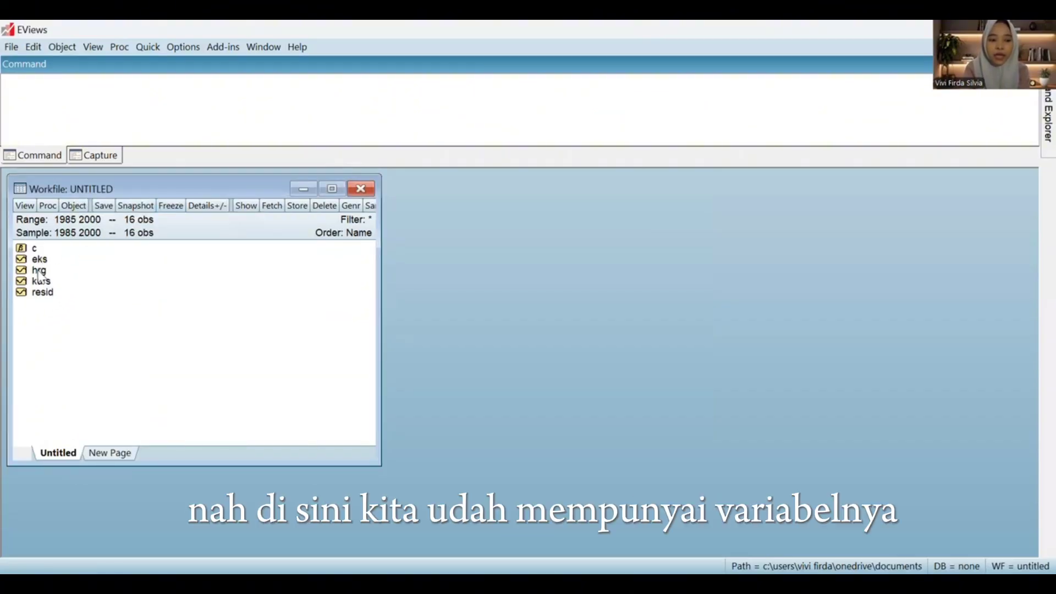
- Open the series eks, hrg and kurs together as a group and place its window beside the workfile window
{"action": "left_click", "coordinate": [49, 261]}
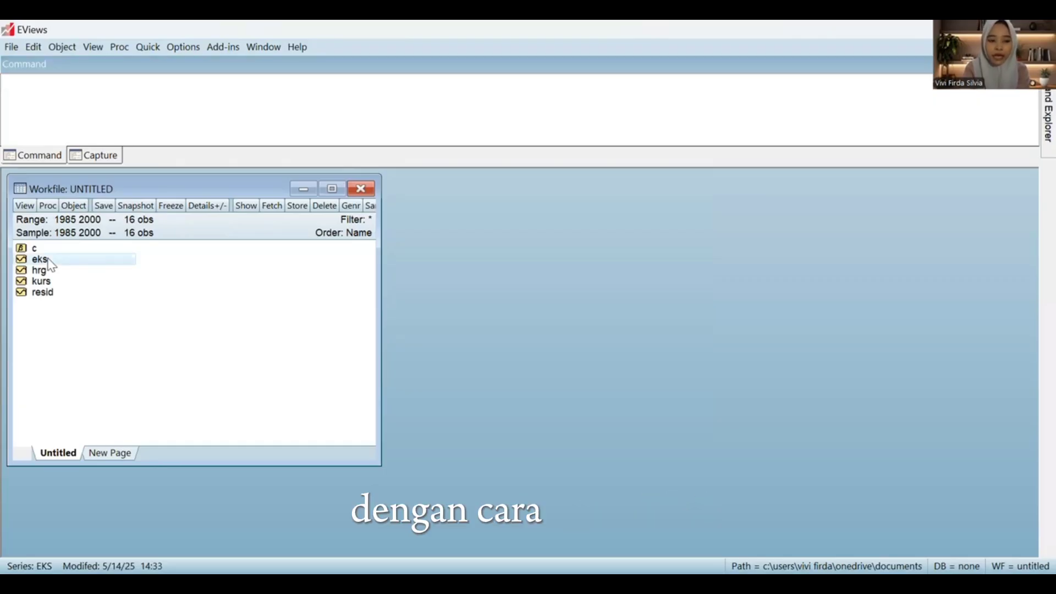
{"action": "left_click", "coordinate": [48, 271], "text": "ctrl"}
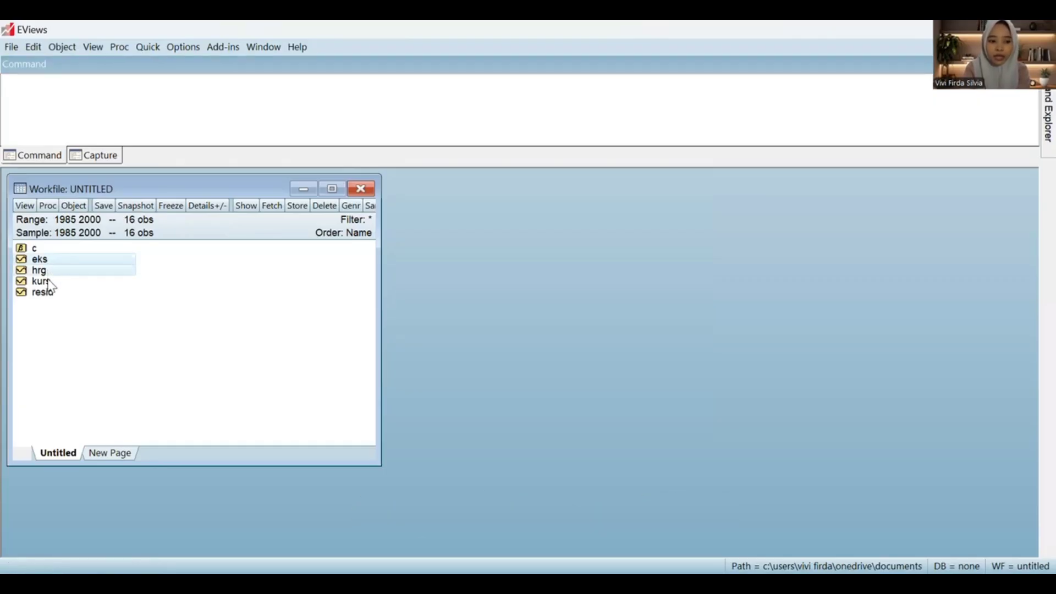
{"action": "left_click", "coordinate": [50, 284], "text": "ctrl"}
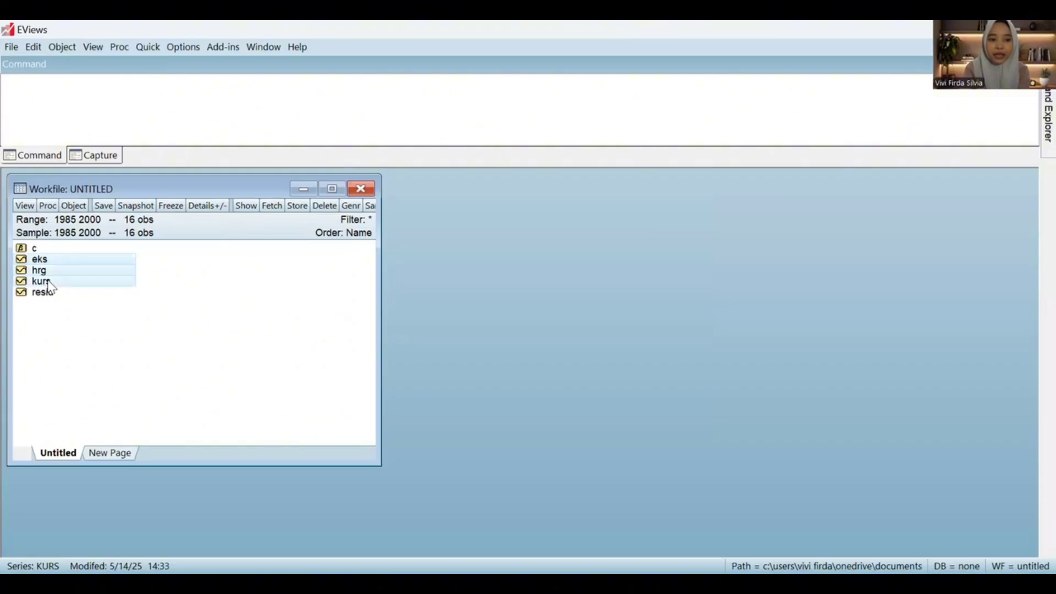
{"action": "right_click", "coordinate": [50, 286]}
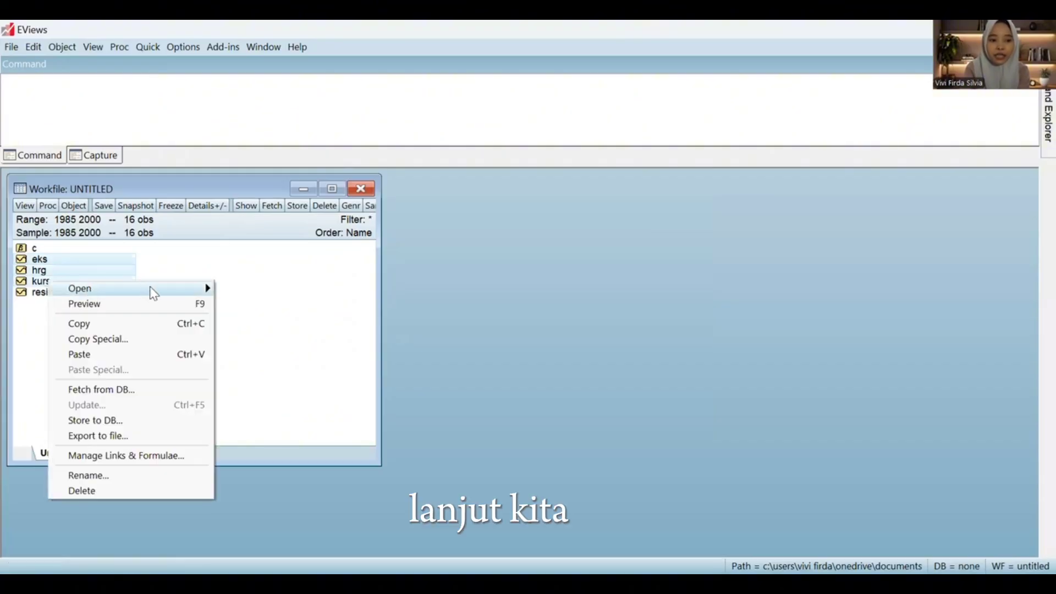
{"action": "left_click", "coordinate": [231, 289]}
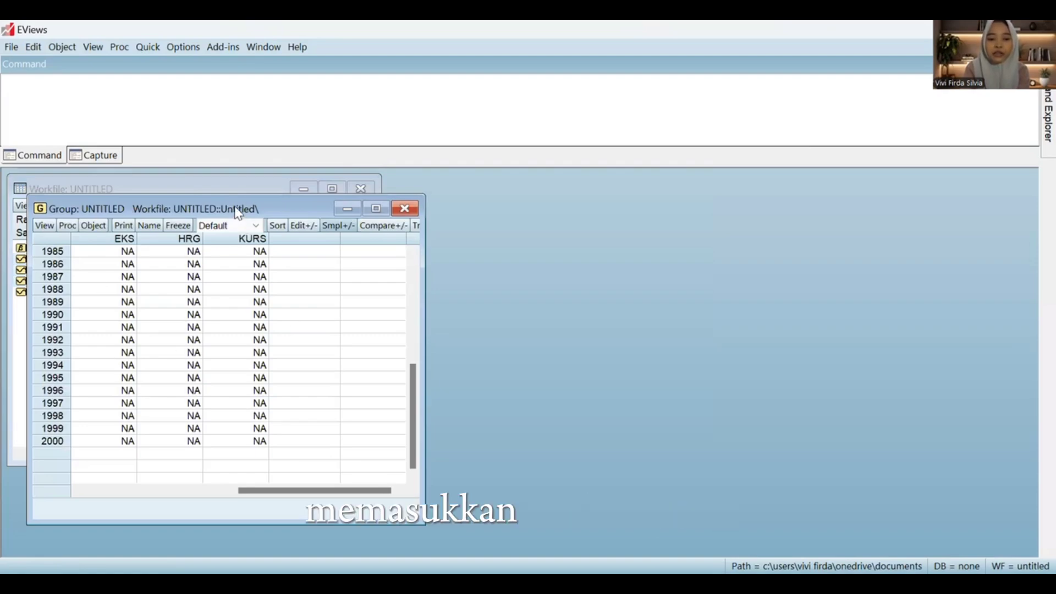
{"action": "left_click_drag", "start_coordinate": [239, 213], "coordinate": [601, 187]}
- Switch to Excel and copy the EKS, HRG and KURS values for 1985 to 2000, cells B2:D17, without the headers
{"action": "key", "text": "alt+Tab"}
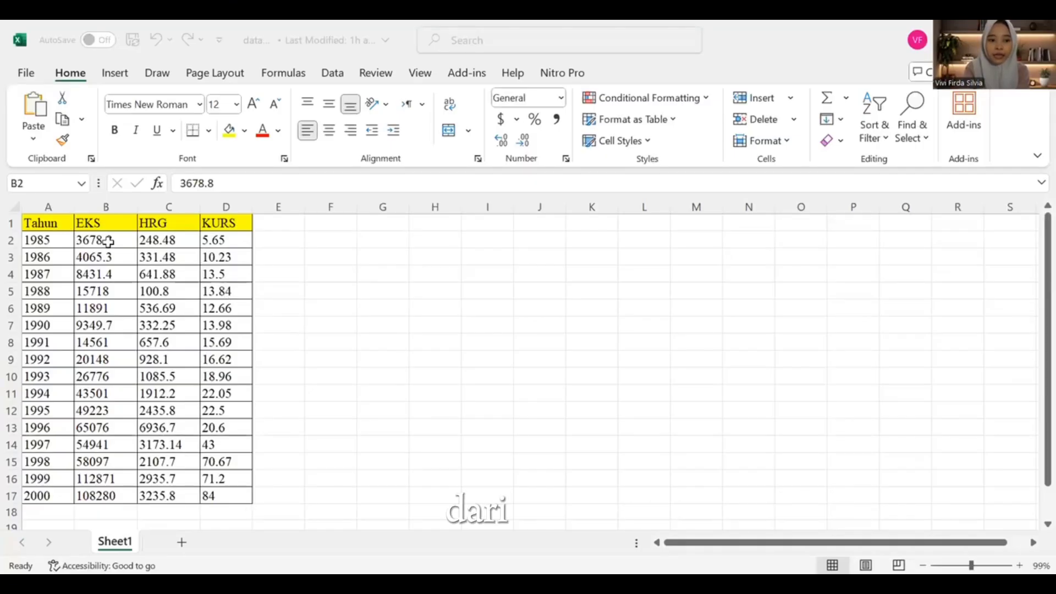
{"action": "left_click_drag", "start_coordinate": [107, 241], "coordinate": [220, 492]}
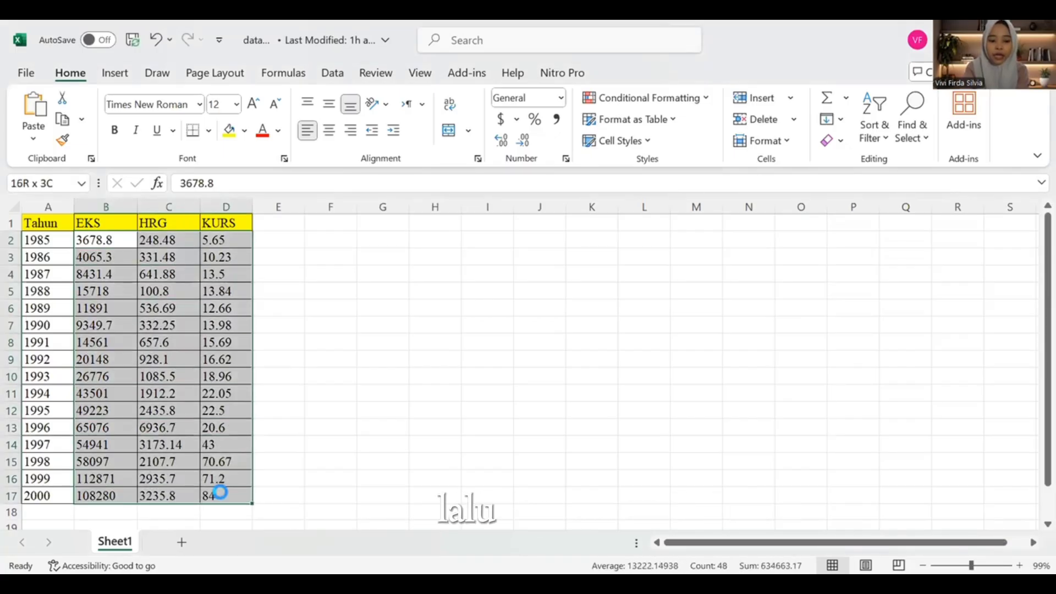
{"action": "key", "text": "ctrl+c"}
- Return to EViews and paste the copied data into the group table from the 1985 EKS cell, allowing the switch to edit mode
{"action": "key", "text": "alt+Tab"}
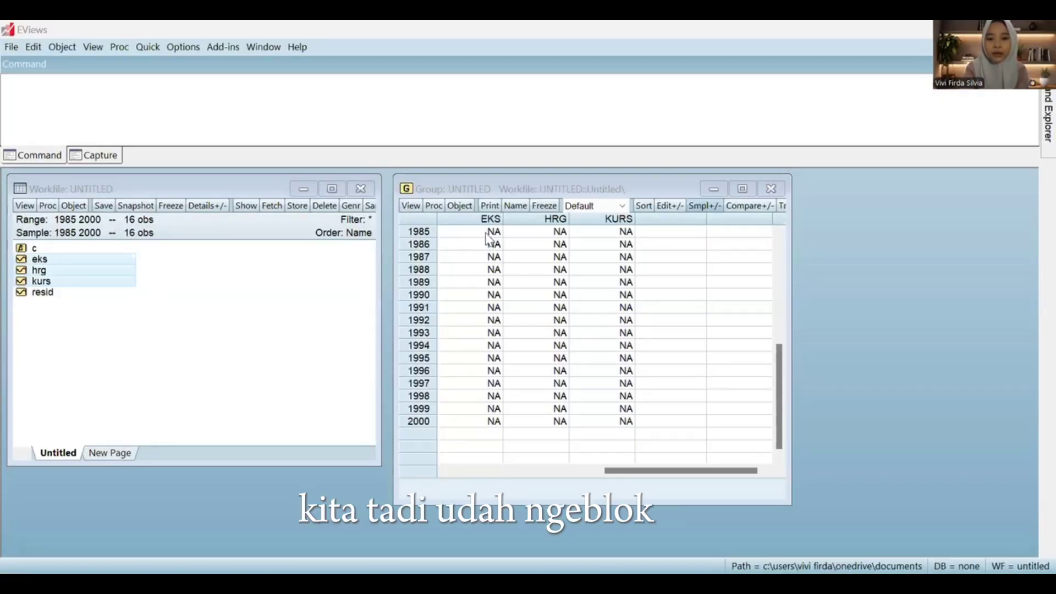
{"action": "left_click", "coordinate": [486, 233]}
{"action": "right_click", "coordinate": [487, 235]}
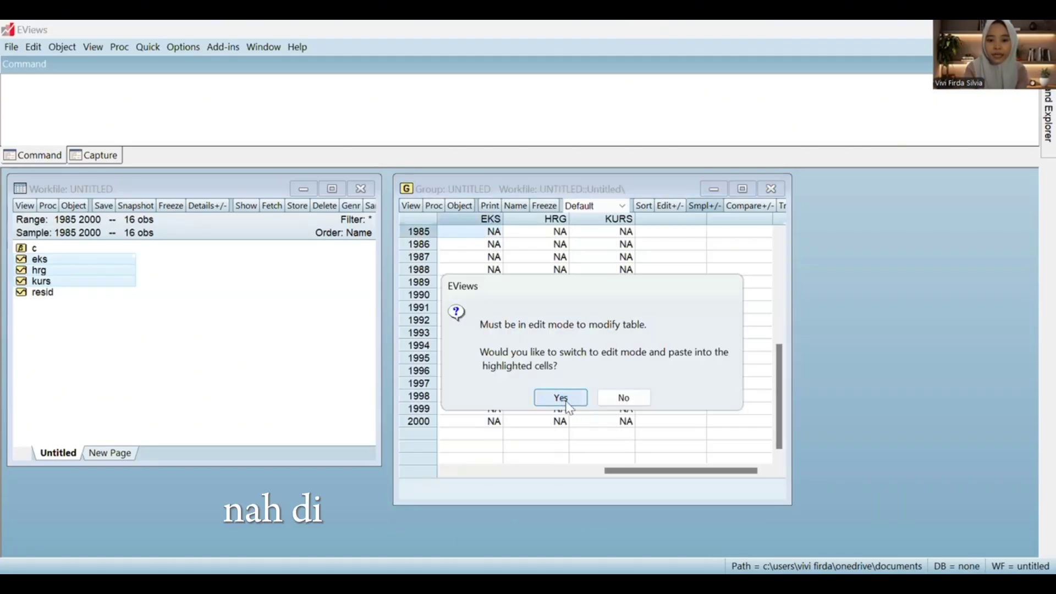
{"action": "left_click", "coordinate": [564, 398]}
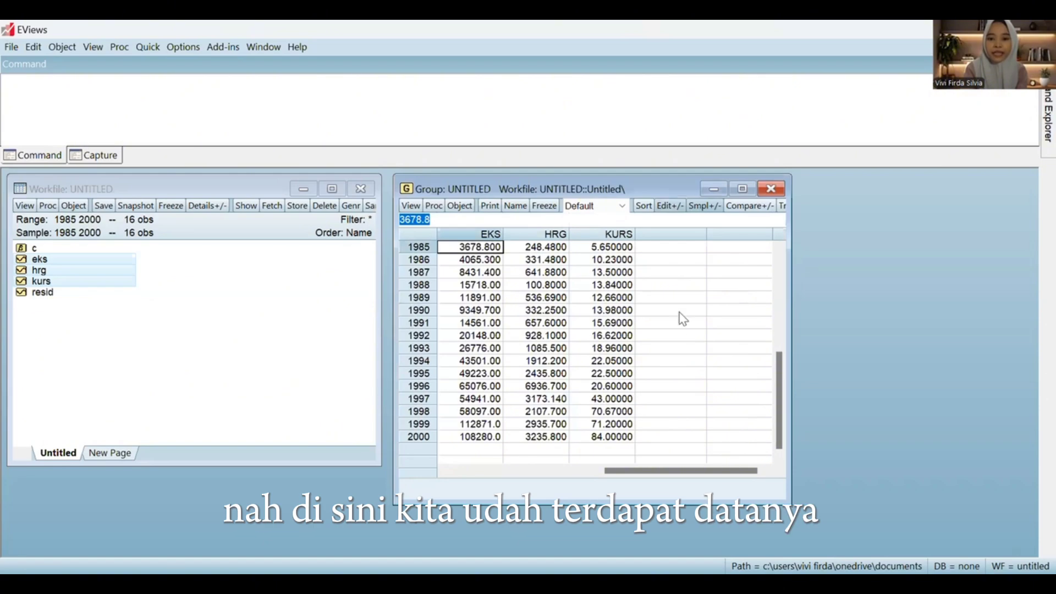
{"action": "left_click", "coordinate": [410, 205]}
{"action": "left_click", "coordinate": [459, 206]}
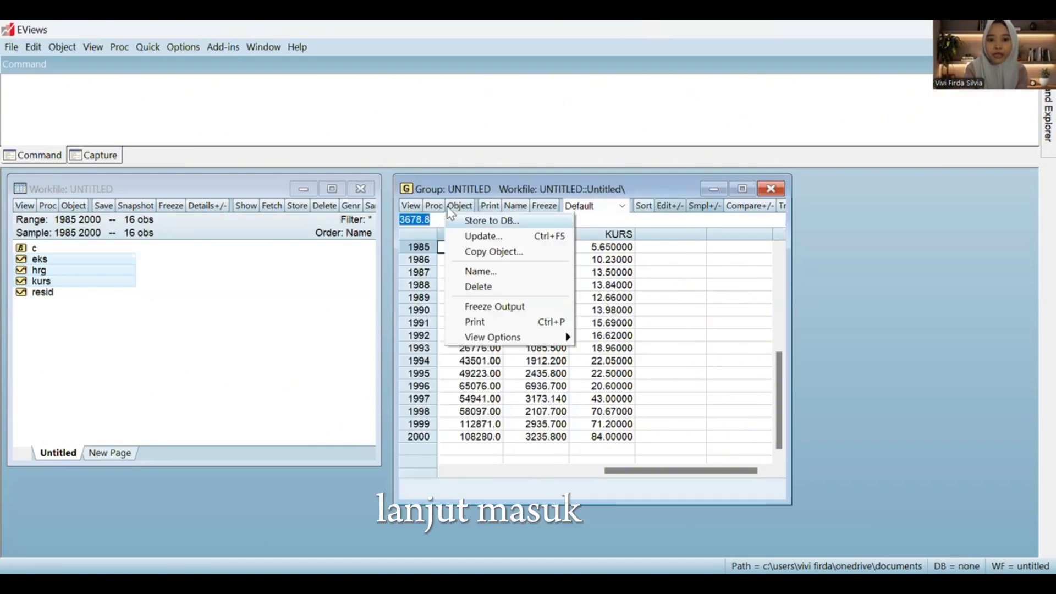
{"action": "left_click", "coordinate": [458, 207]}
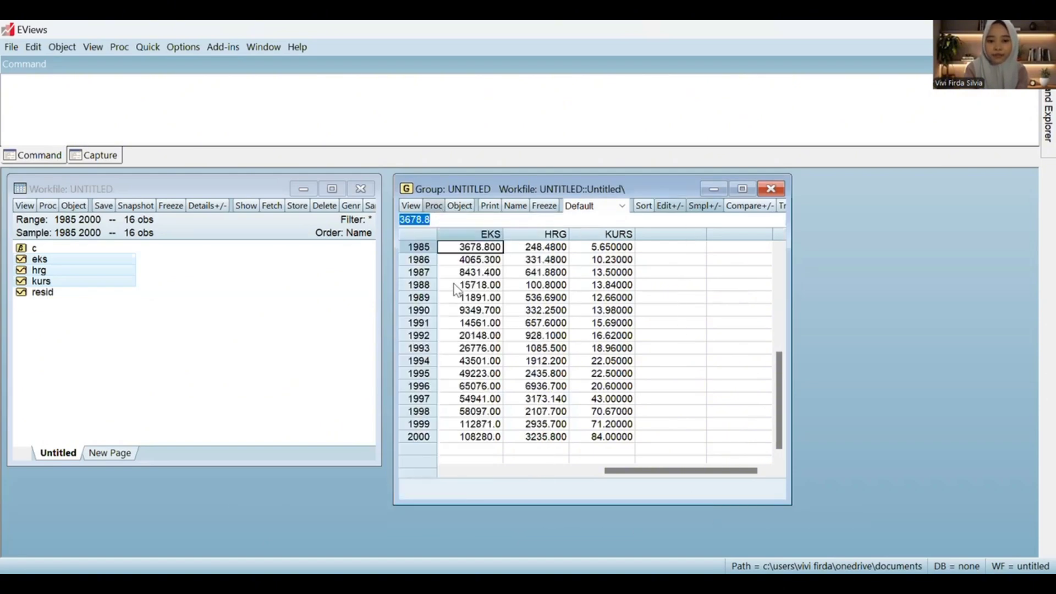
- Make an equation from the group with the specification eks c hrg kurs and estimate it by Least Squares for 1985 2000
{"action": "left_click", "coordinate": [433, 205]}
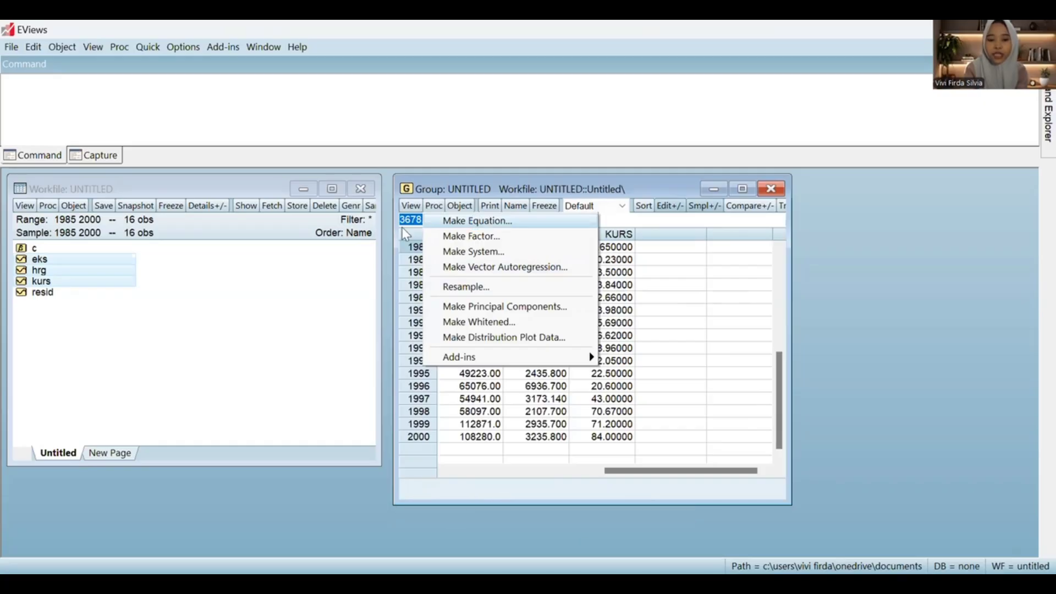
{"action": "left_click", "coordinate": [477, 220]}
{"action": "left_click", "coordinate": [382, 228]}
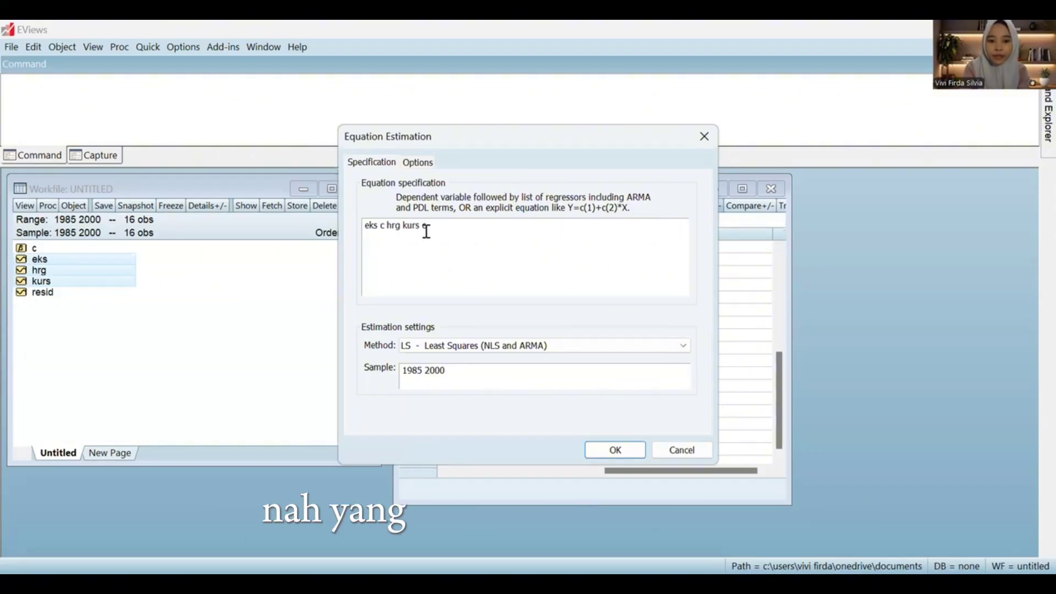
{"action": "left_click", "coordinate": [431, 227]}
{"action": "key", "text": "BackSpace"}
{"action": "key", "text": "BackSpace"}
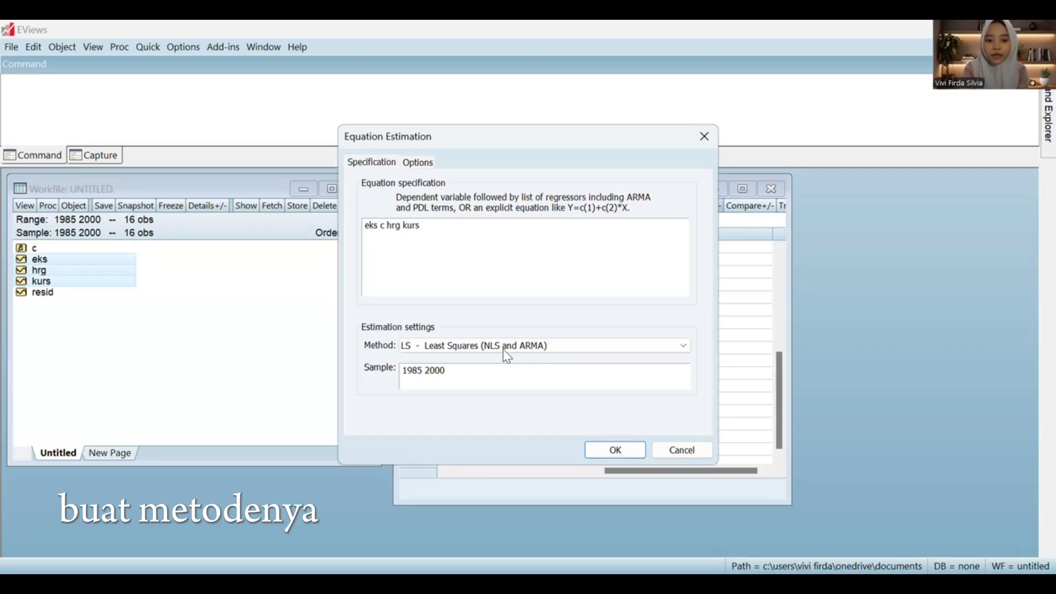
{"action": "left_click", "coordinate": [614, 454]}
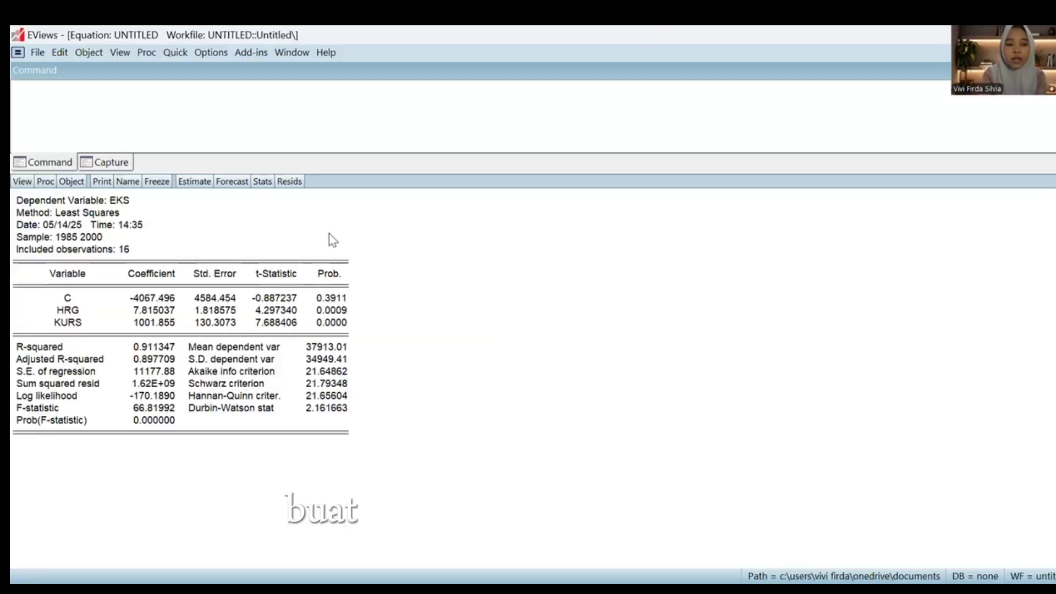
- Run the histogram normality test on the residuals of the estimated equation
{"action": "left_click", "coordinate": [19, 181]}
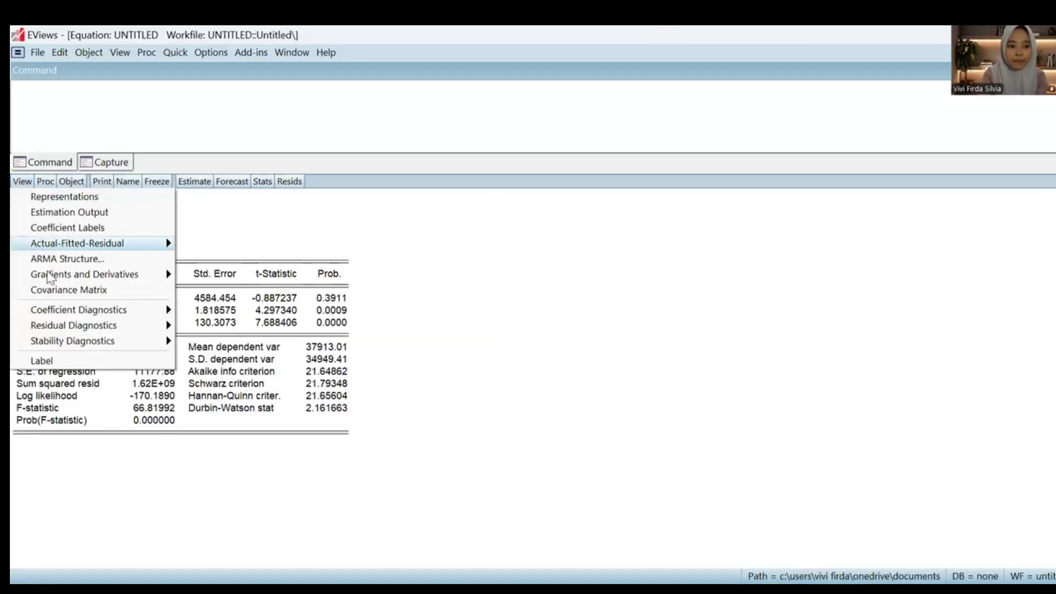
{"action": "mouse_move", "coordinate": [105, 327]}
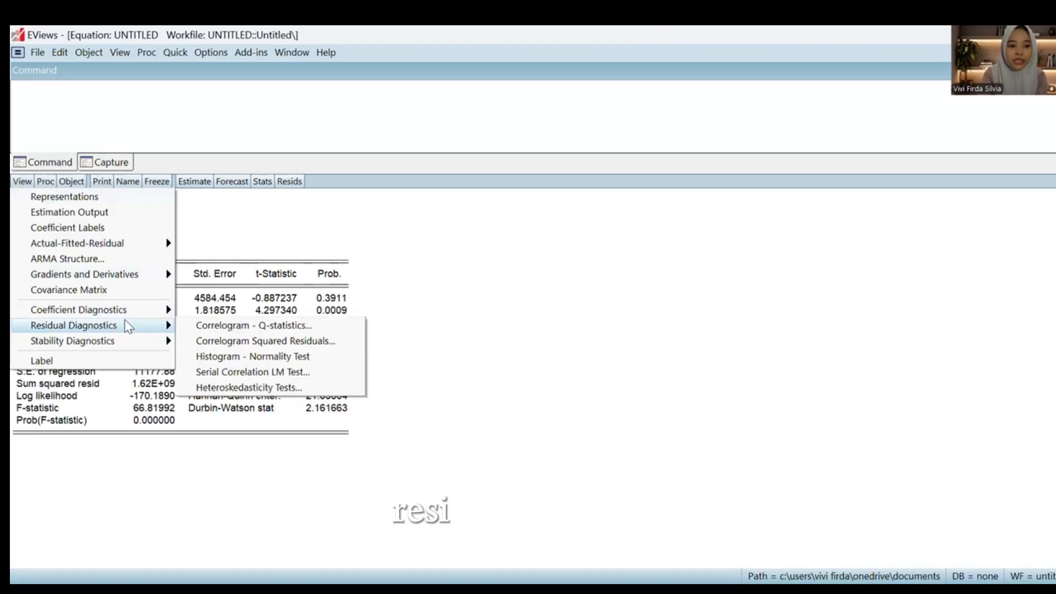
{"action": "left_click", "coordinate": [224, 357]}
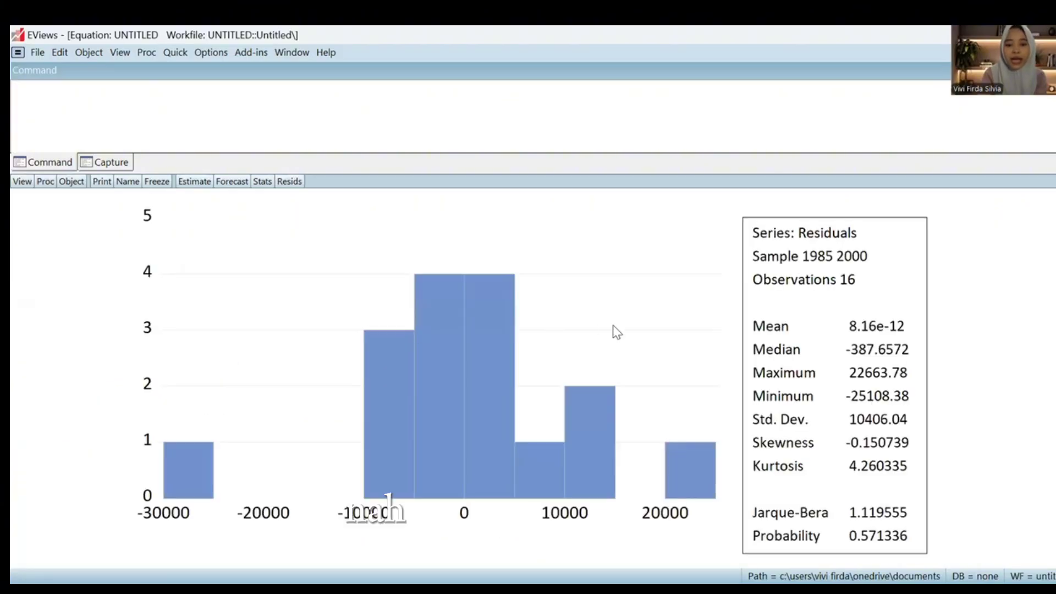